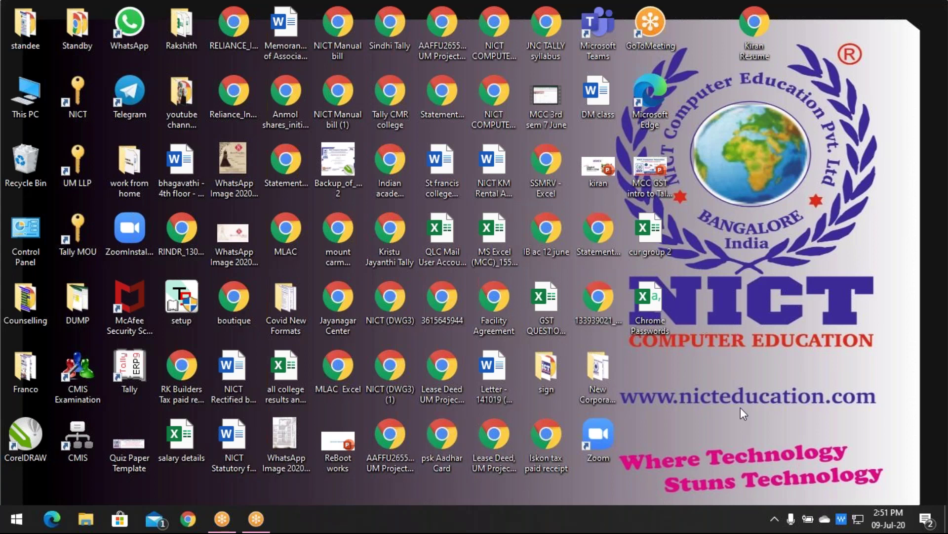
Launch Google Chrome from the taskbar to a new tab
click(187, 519)
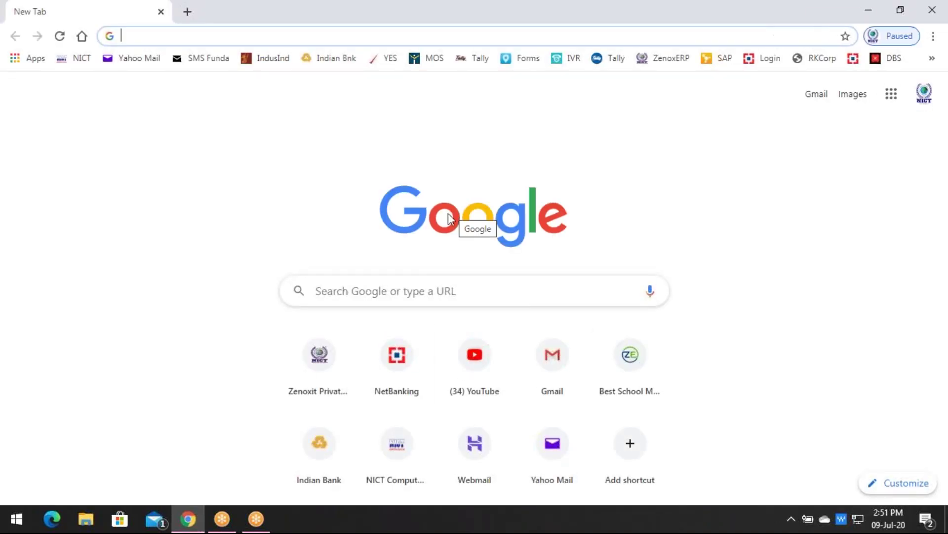
Go to zenoxerp.com in the address bar
click(134, 36)
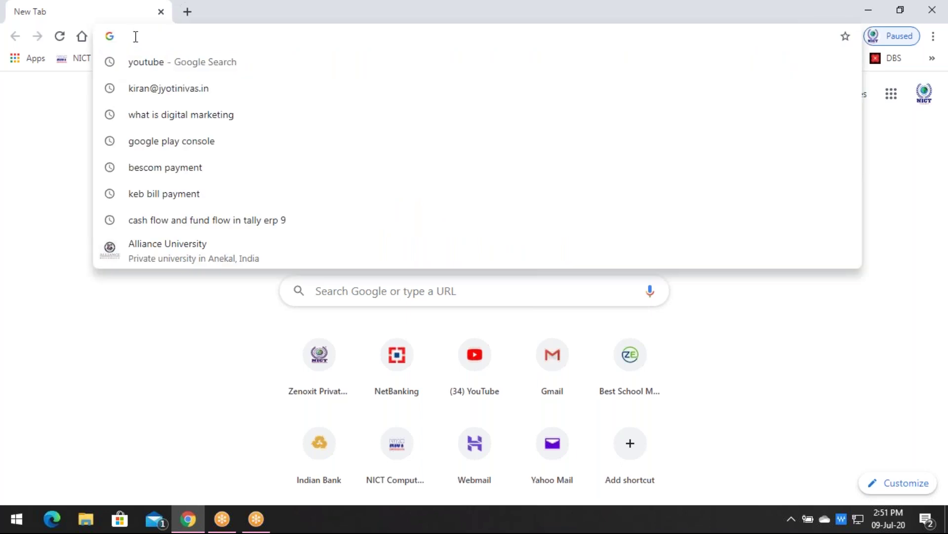
text(zenoxerp.com)
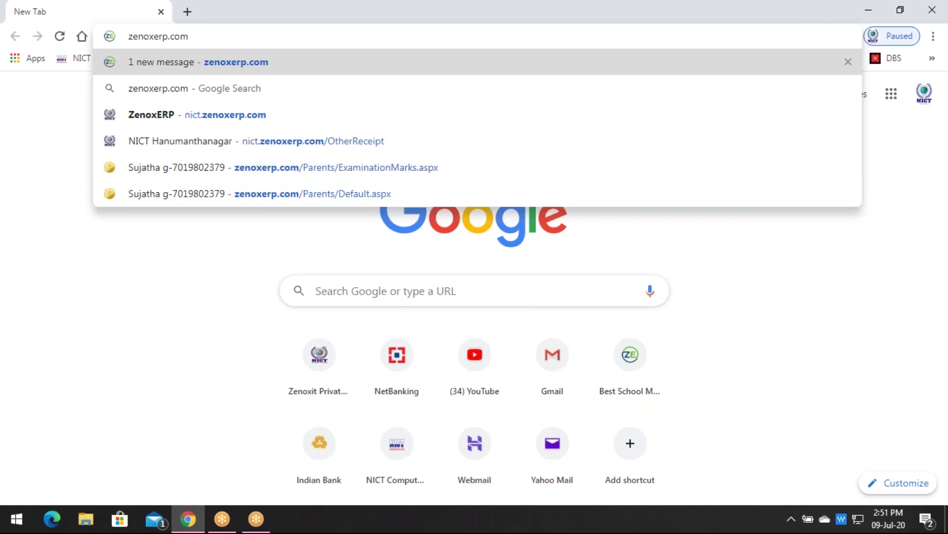
key(Return)
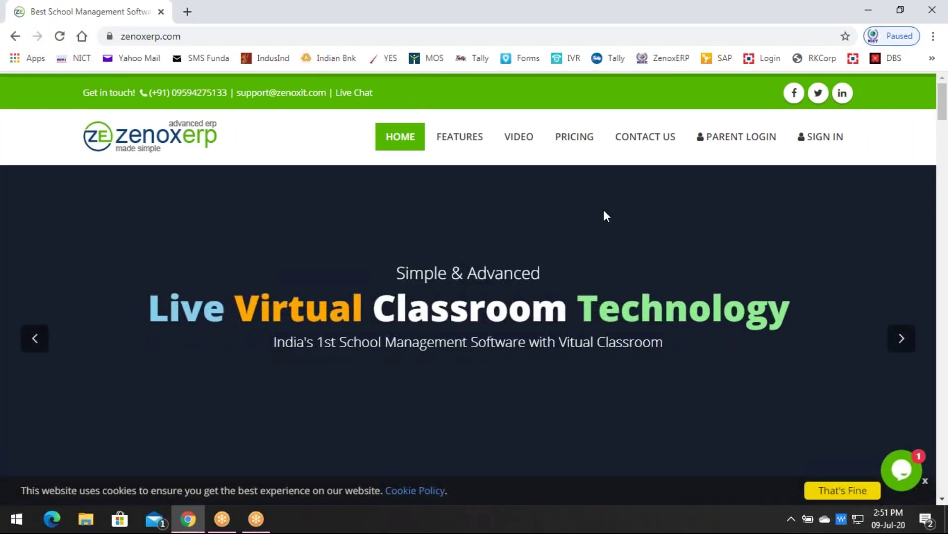
Choose Student Login and submit the student's registered mobile number in place of the autofilled username
click(744, 147)
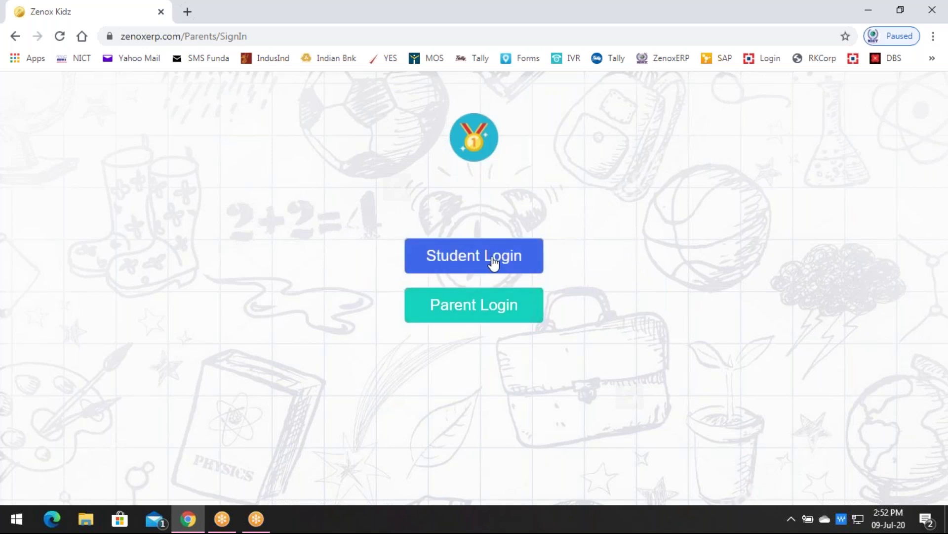
click(510, 262)
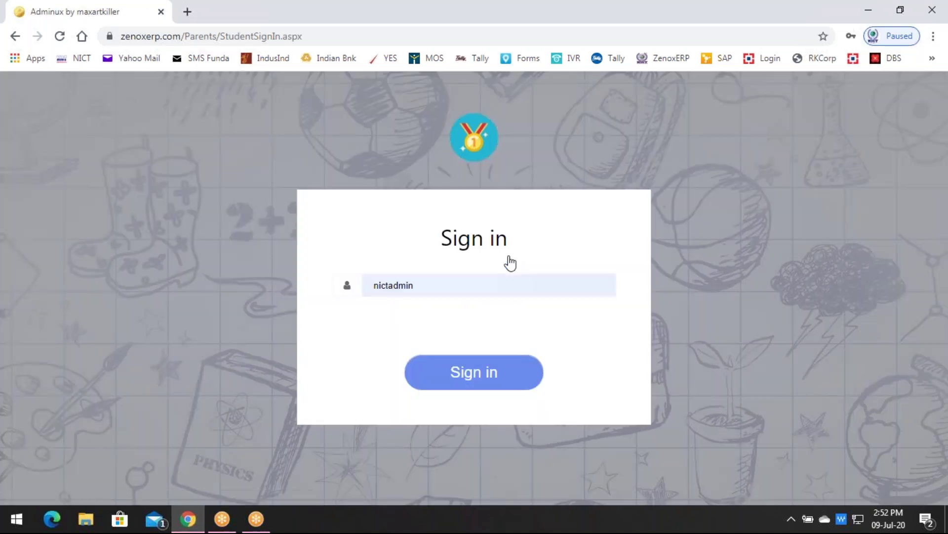
click(464, 283)
key(BackSpace)
key(BackSpace)
key(BackSpace)
key(BackSpace)
key(BackSpace)
key(BackSpace)
key(BackSpace)
key(BackSpace)
key(BackSpace)
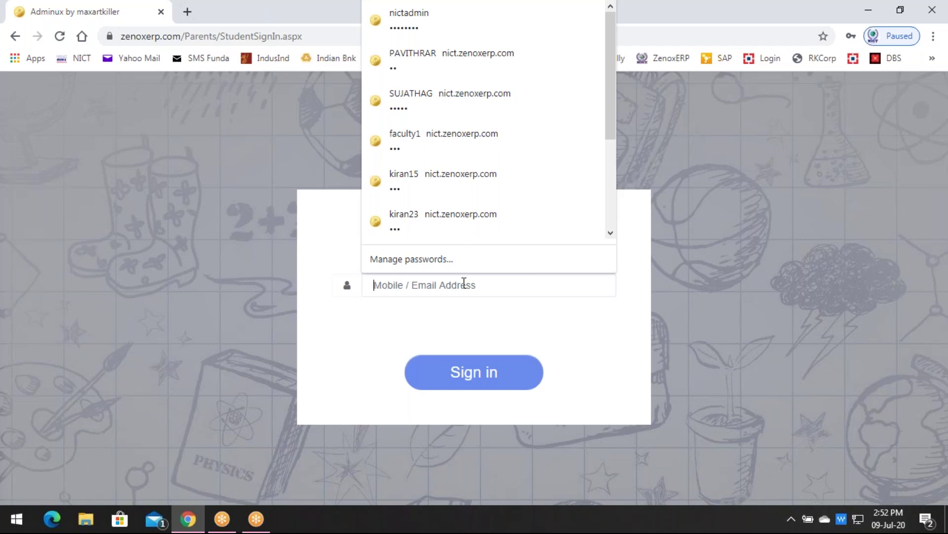
click(660, 299)
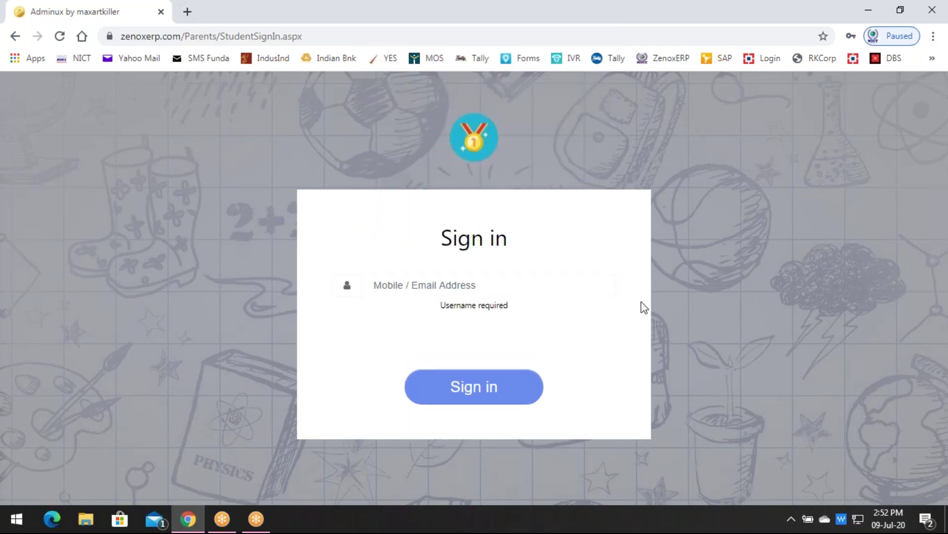
click(523, 288)
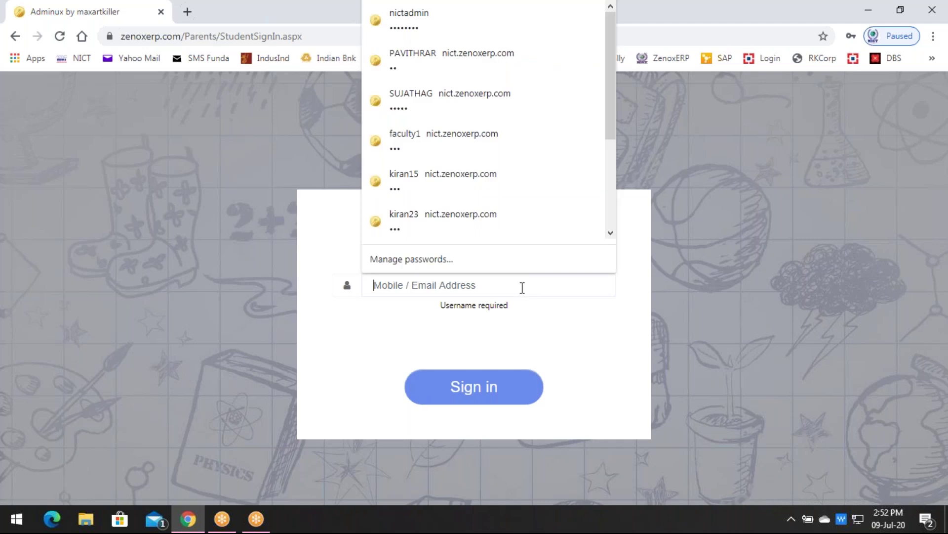
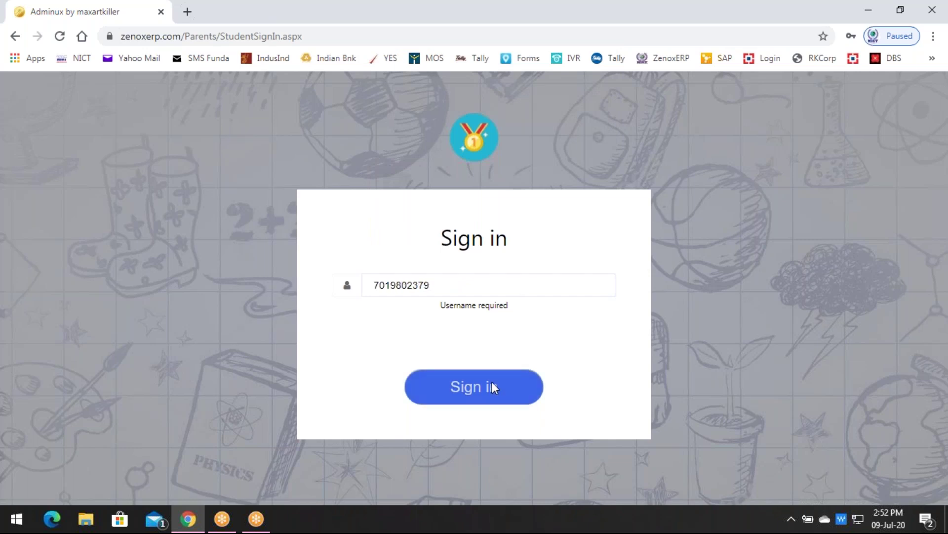
click(492, 382)
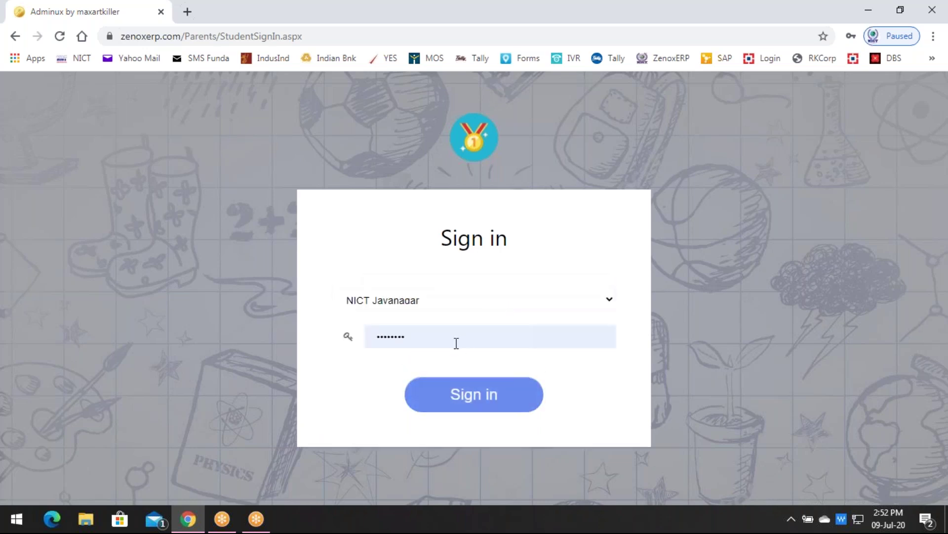
Replace the autofilled password with the student's account password
click(457, 343)
key(BackSpace)
key(BackSpace)
key(BackSpace)
key(BackSpace)
key(BackSpace)
key(BackSpace)
key(BackSpace)
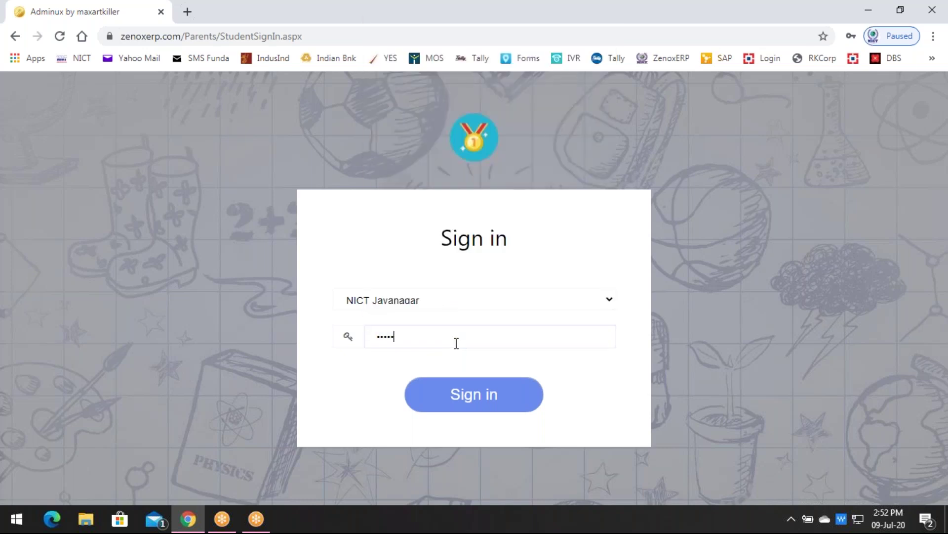
key(BackSpace)
key(BackSpace)
text(••••••)
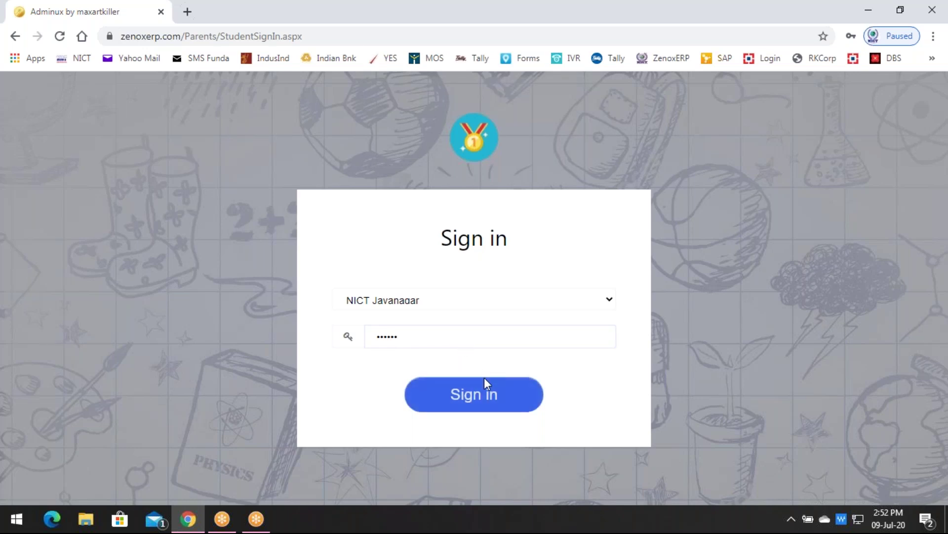
Sign in as the student and open the Examination List from the side menu
click(479, 391)
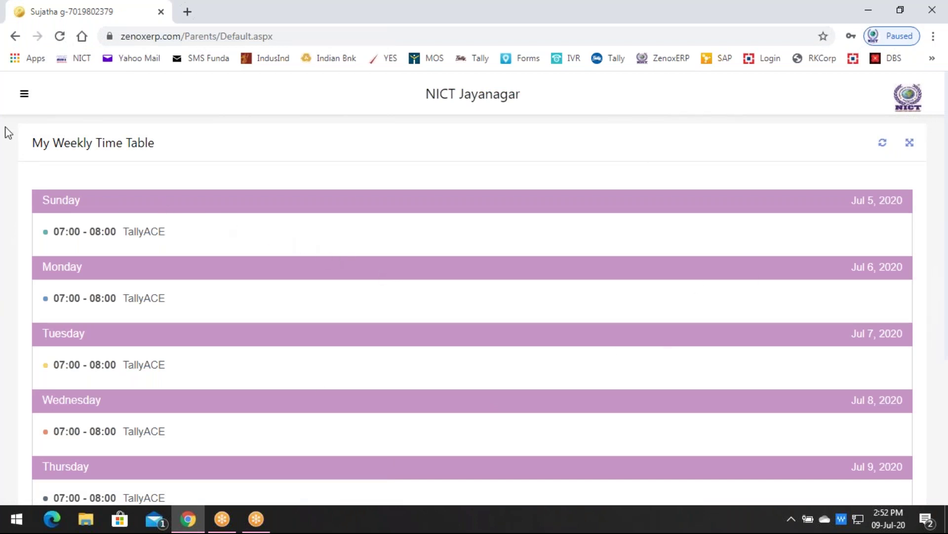
click(25, 95)
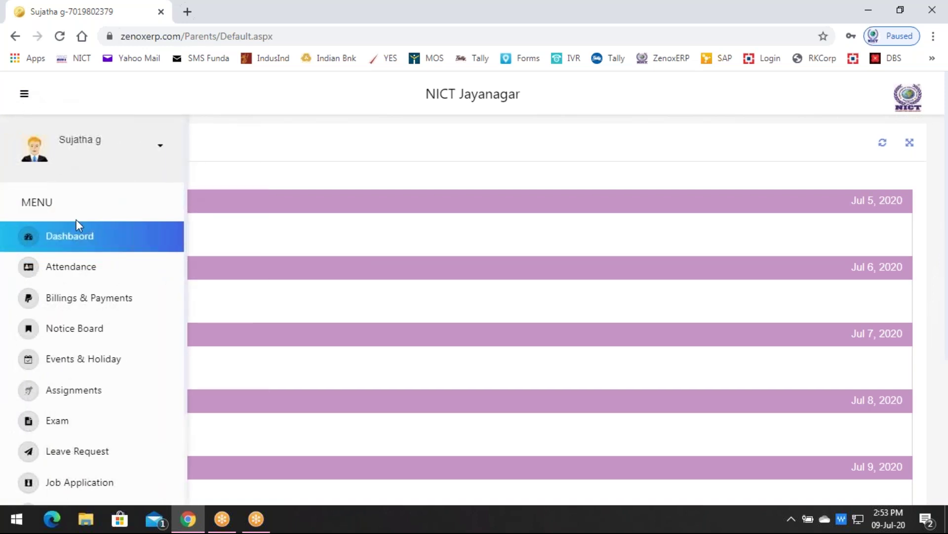
scroll(83, 321, down, 2)
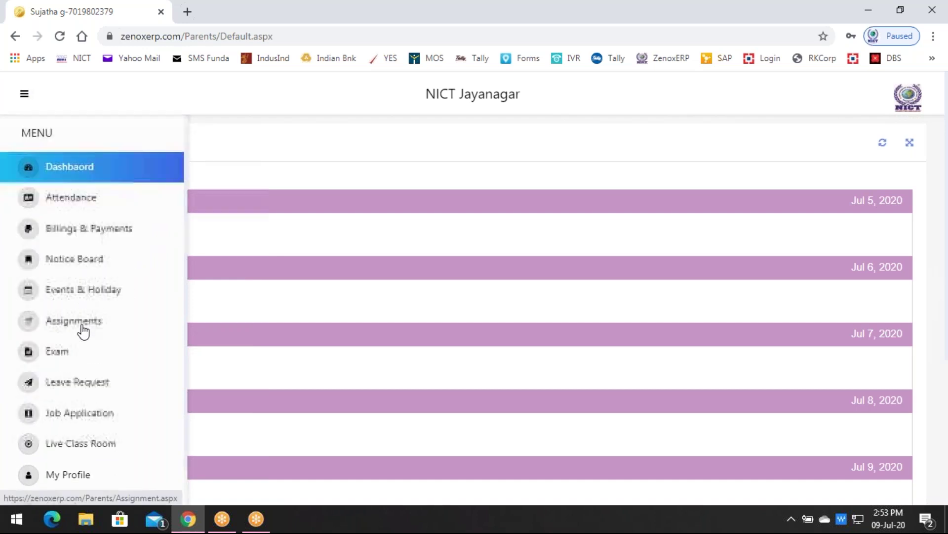
click(64, 358)
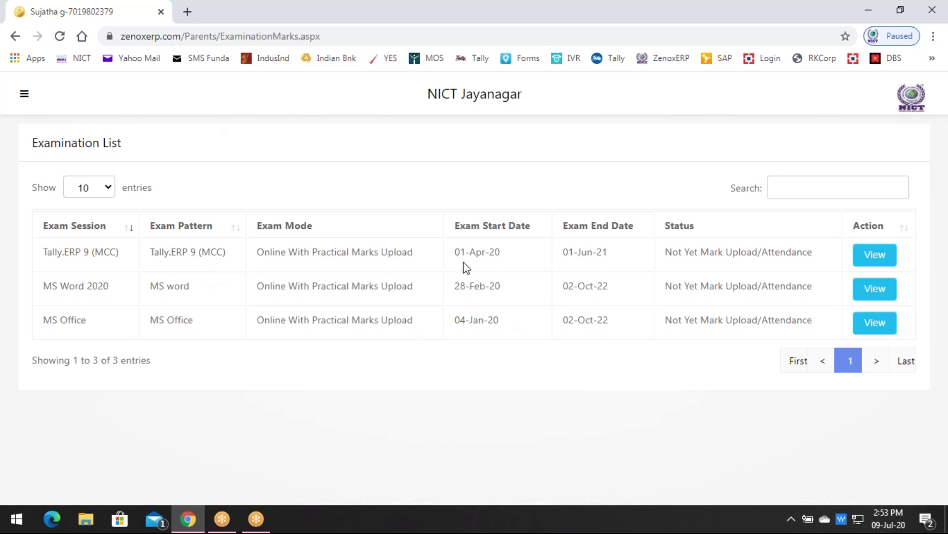
View the Tally.ERP 9 (MCC) exam session's Exam Desk
click(883, 261)
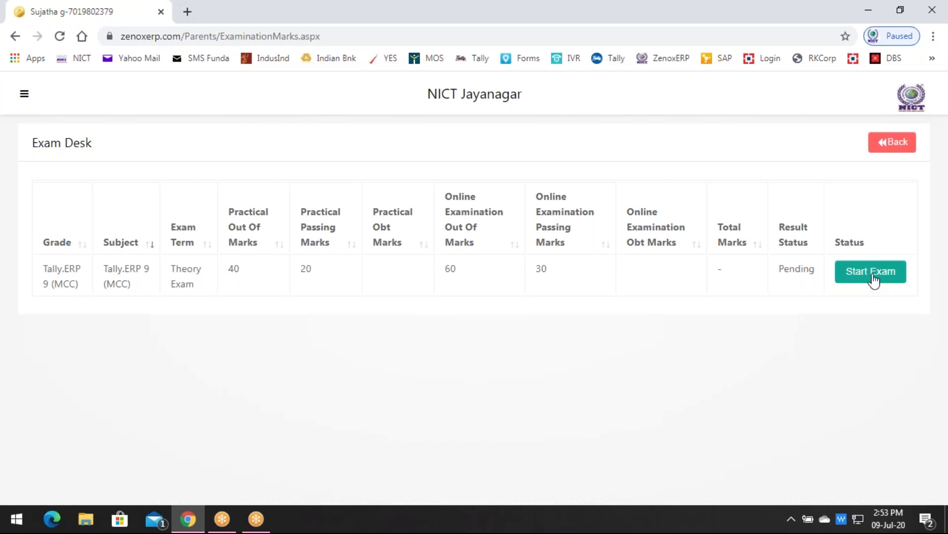
Start the Tally.ERP 9 theory exam and continue past the accepted exam rules
click(873, 280)
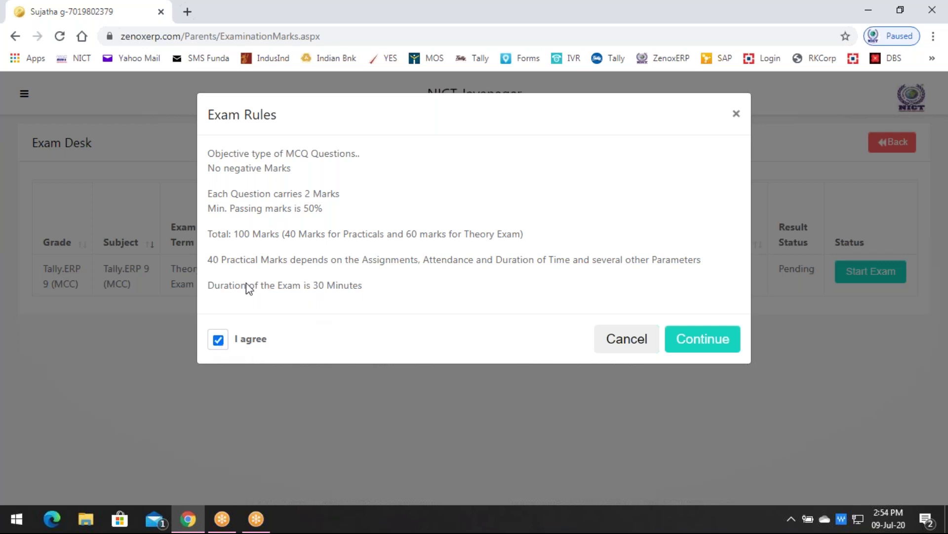
click(717, 344)
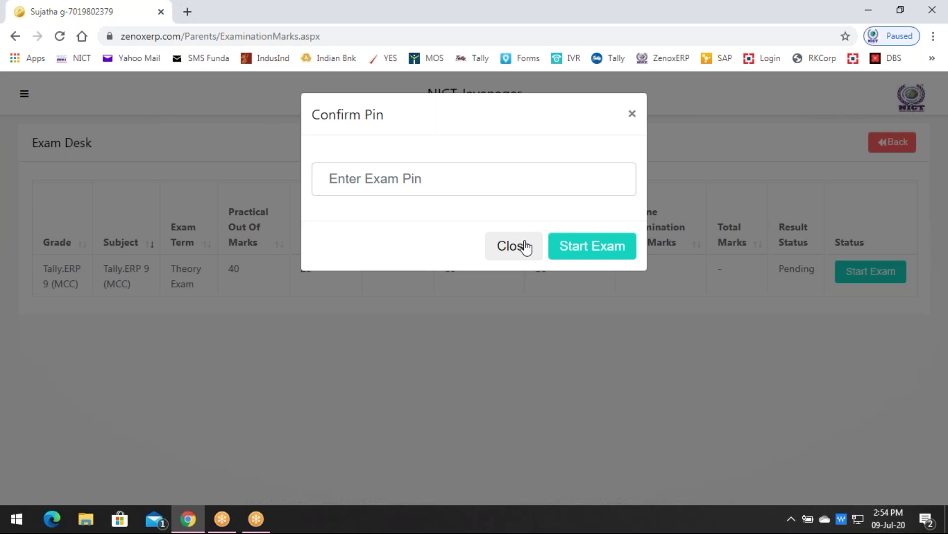
Close the Confirm Pin dialog without entering a pin
click(633, 112)
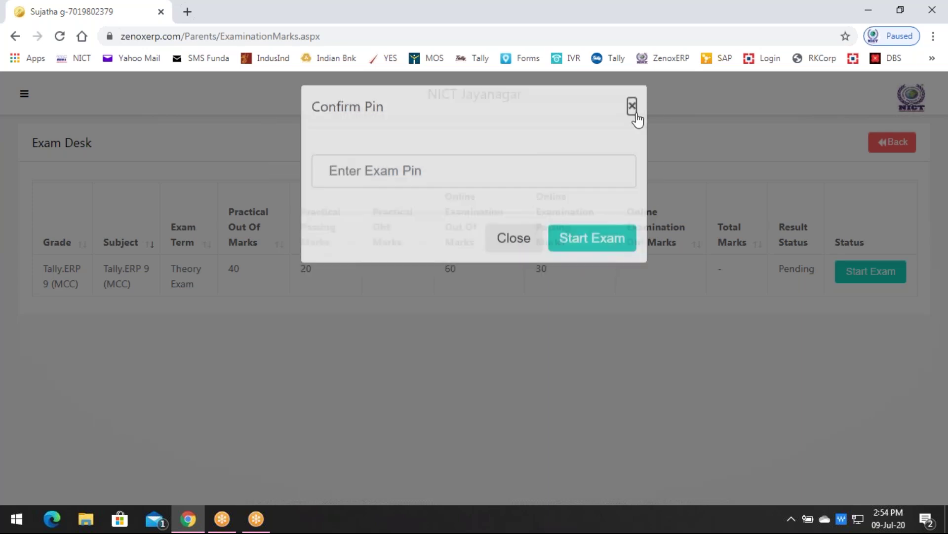